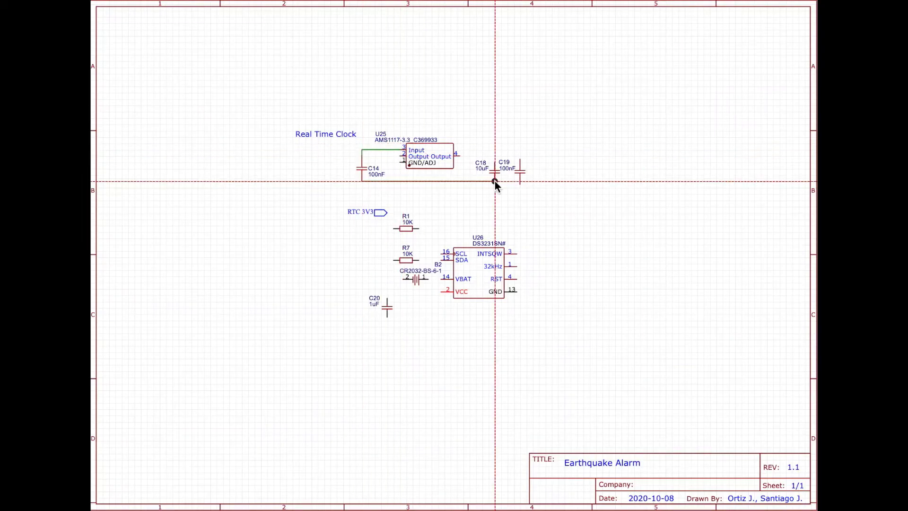
Step: Wire the lower ends of C18 and C19 to C14's bottom rail and their upper ends to the regulator output line
click(494, 181)
click(520, 181)
click(520, 156)
click(495, 156)
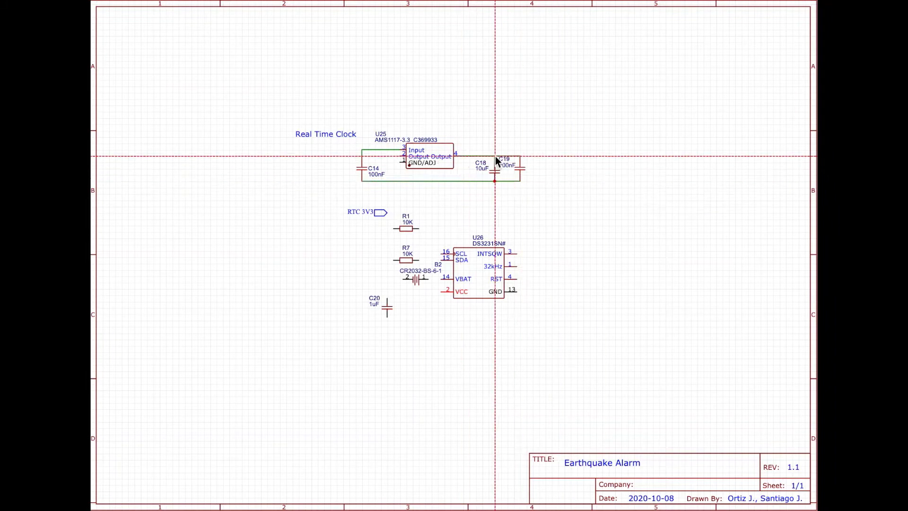
Step: Join U25's two output pins with a wire loop and connect its GND/ADJ pin and the bottom rail to a ground symbol
click(402, 161)
click(384, 174)
click(465, 156)
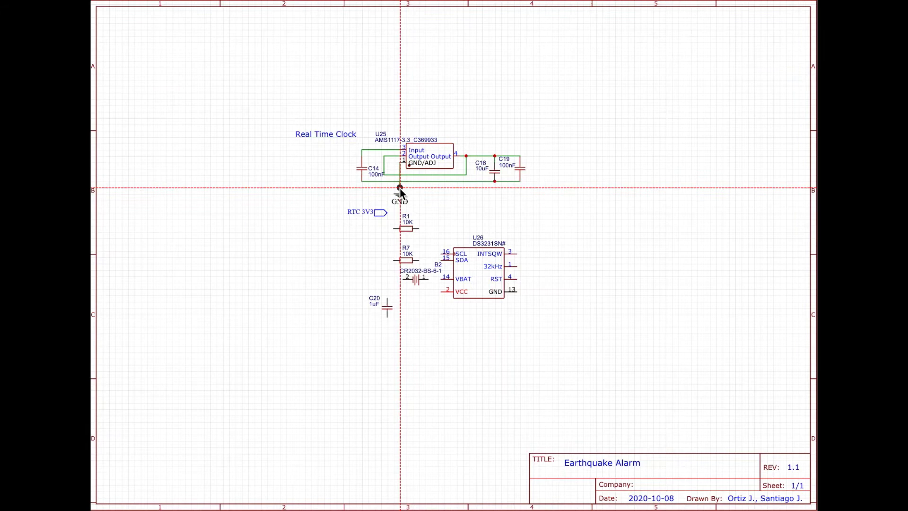
click(399, 187)
Step: Place one net port at the regulator's input and a second one, flipped to face the circuit, at its output
click(349, 150)
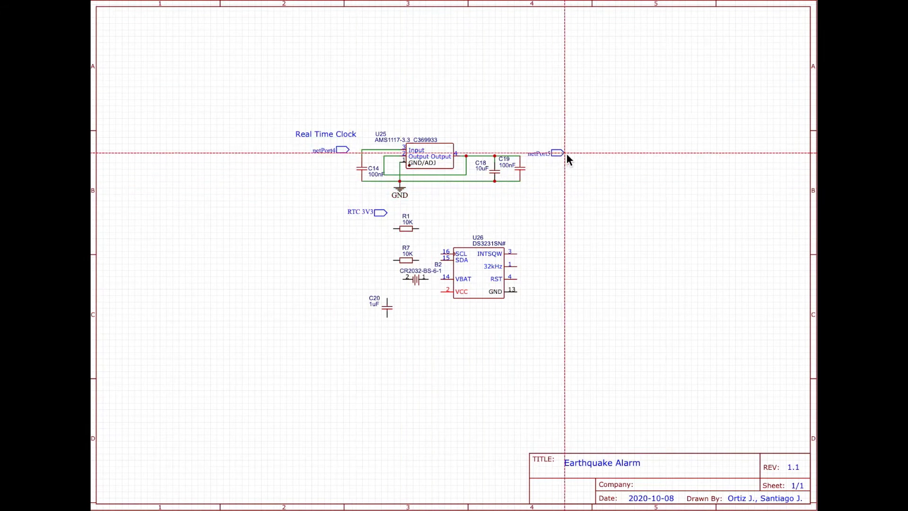
key(space)
key(space)
click(536, 156)
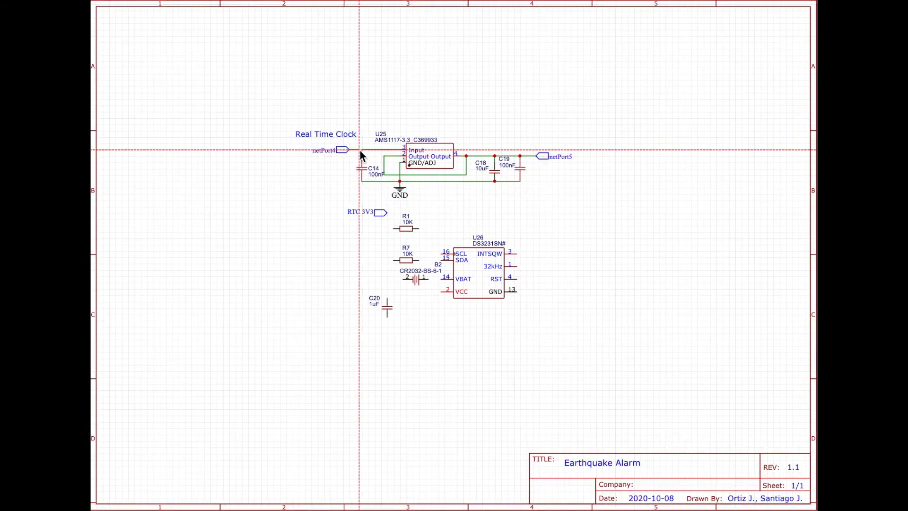
Step: Rename the regulator's input net port as +5v and its output net port as RTC 3V3
double_click(343, 150)
text(+5v)
key(Return)
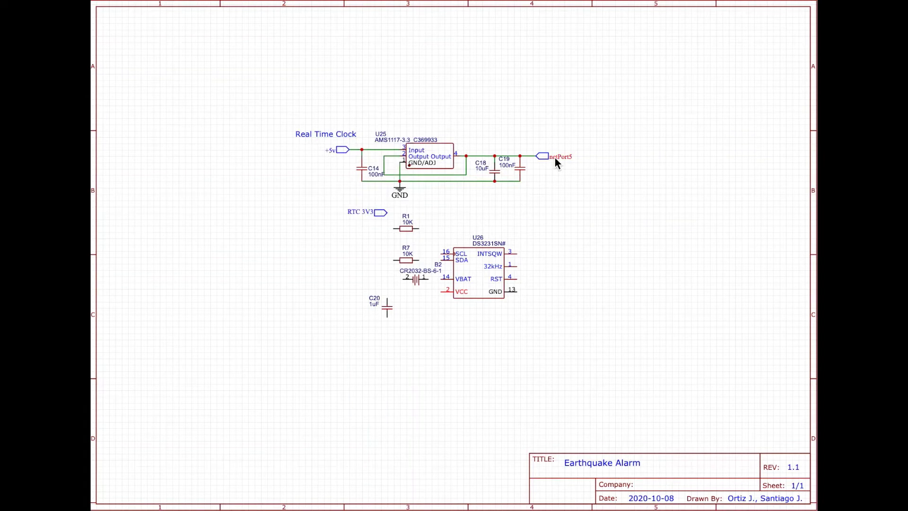
double_click(555, 157)
text(RTC 3V3)
key(Return)
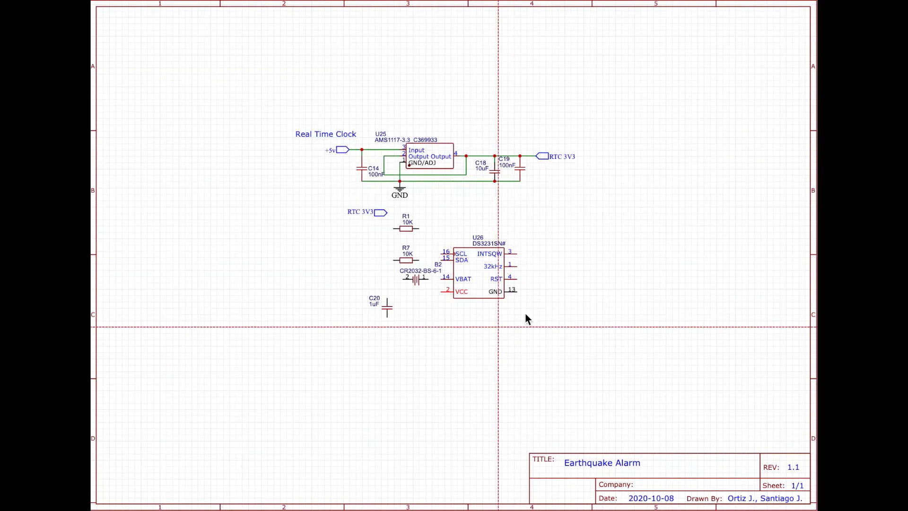
Step: Wire R1 to U26's SCL pin and join the other ends of R1 and R7 to the top of C20
click(418, 228)
click(442, 252)
click(388, 228)
click(387, 259)
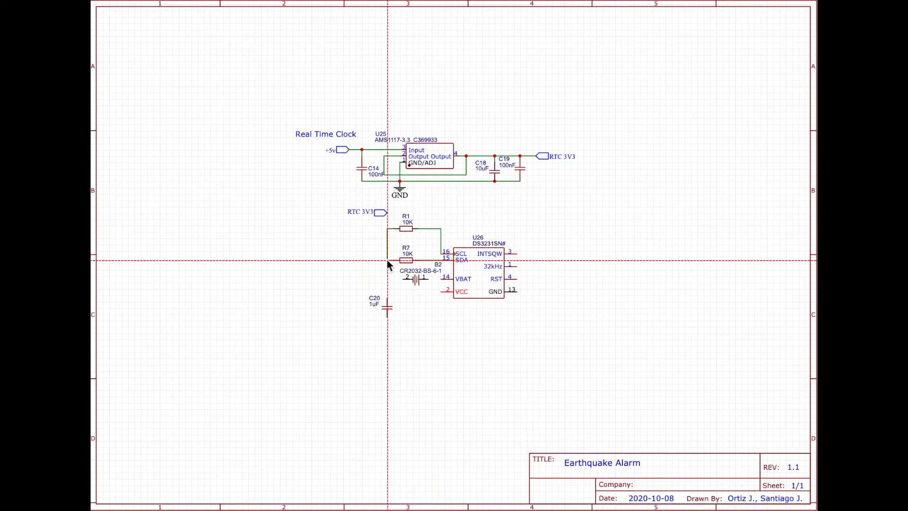
click(386, 303)
Step: Wire the bottom of C20 to pin 2 of battery B2, and the battery's pin 1 to U26's VBAT pin
click(387, 316)
click(403, 316)
click(403, 279)
click(406, 279)
click(424, 279)
click(444, 279)
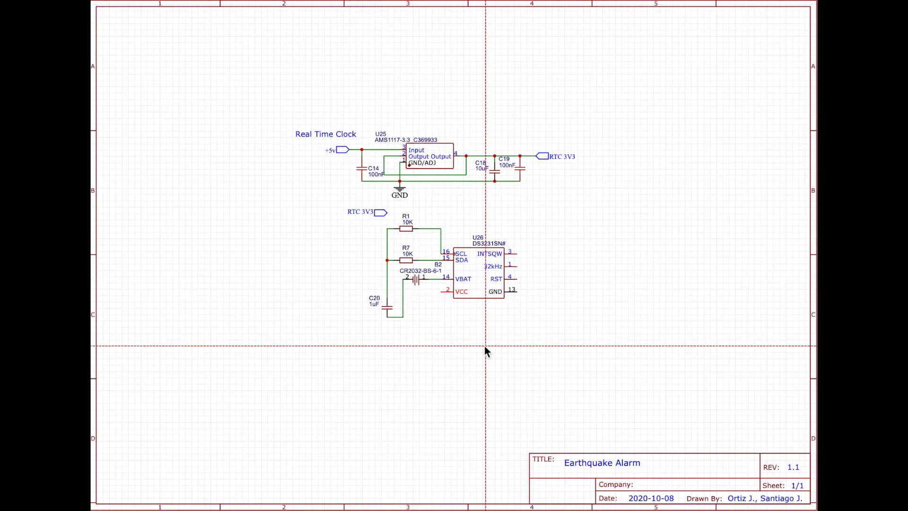
Step: Wire U26's VCC pin to the R7–C20 line, and tie its GND pin and C20's bottom to a new ground symbol
click(440, 291)
click(386, 291)
click(516, 314)
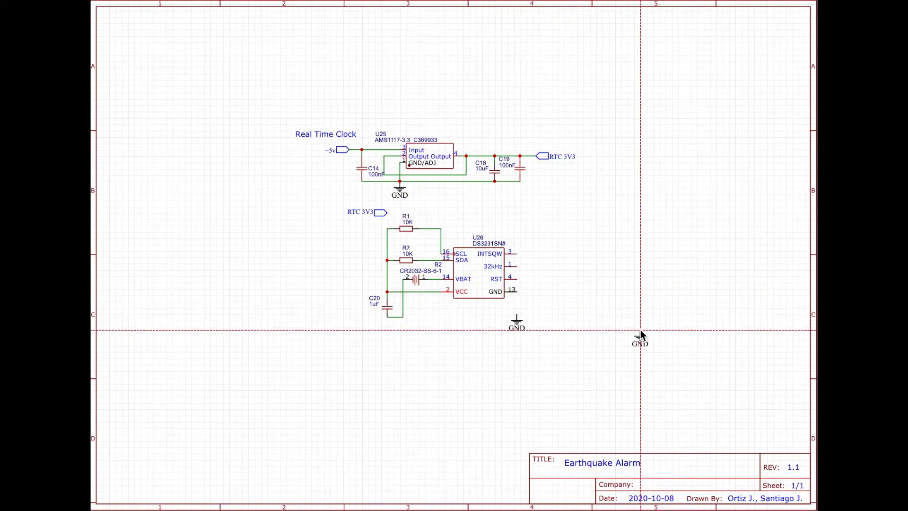
key(Escape)
key(w)
click(403, 316)
click(517, 316)
click(516, 291)
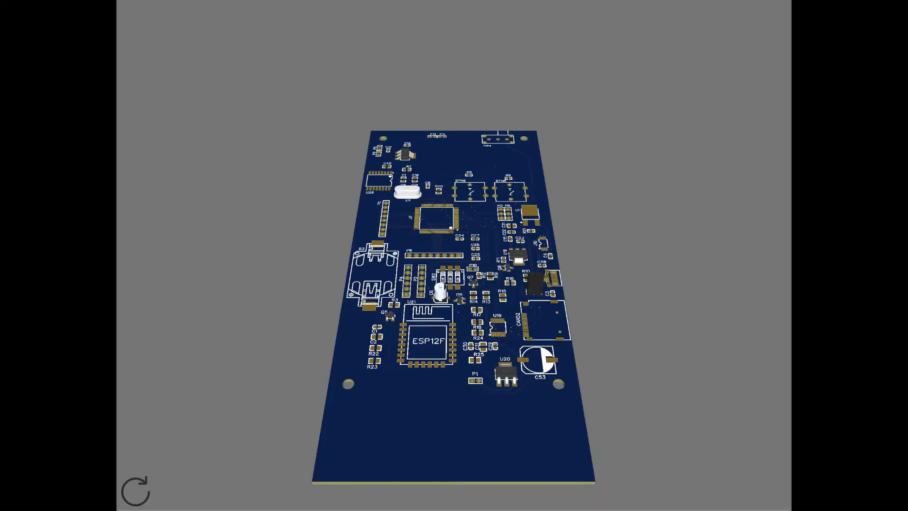
Step: Examine the populated circuit board in its 3D view
drag(449, 160, 460, 291)
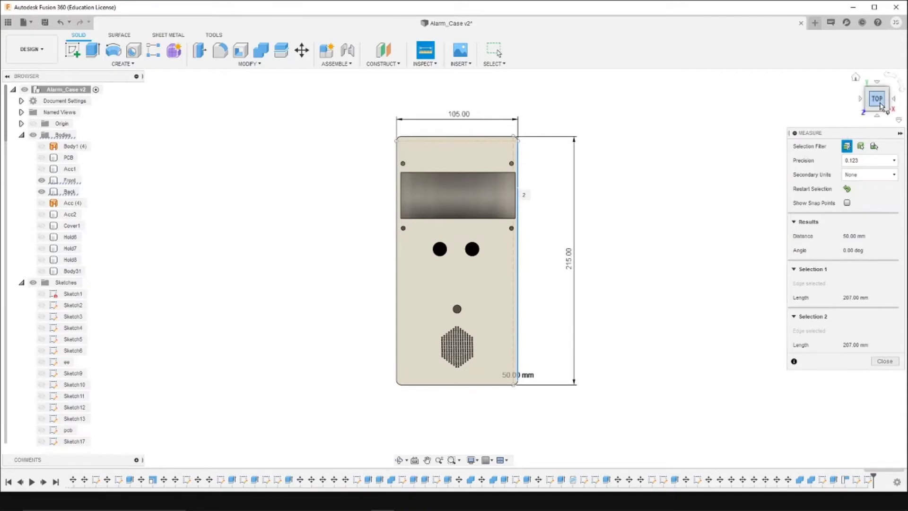
Step: View the case's depth measurement from the right side, close the measurement and hide all sketches
click(893, 101)
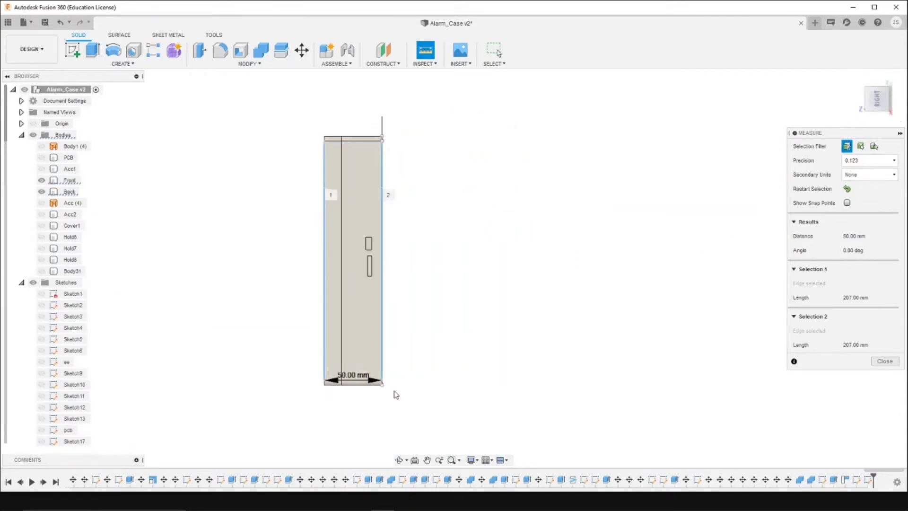
click(884, 361)
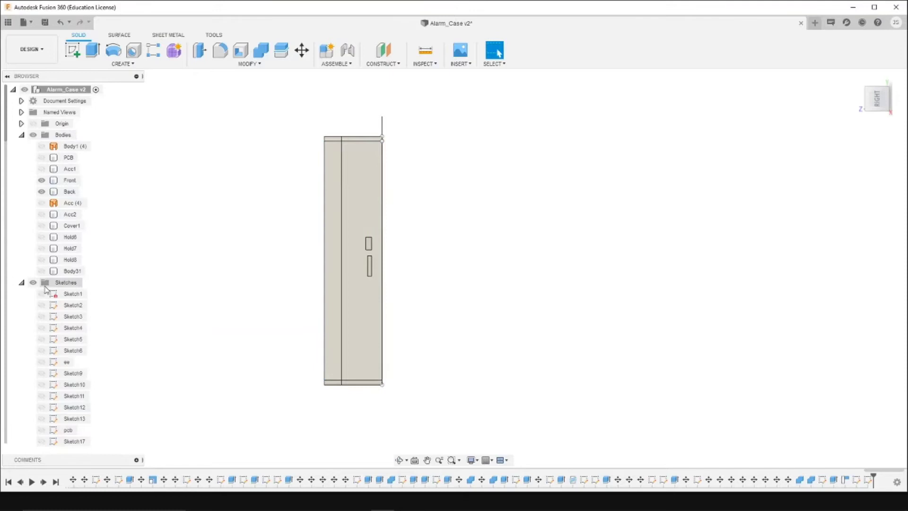
click(34, 283)
Step: Hide the Back body and examine the inside of the Front shell, including its protruding side tabs
click(42, 192)
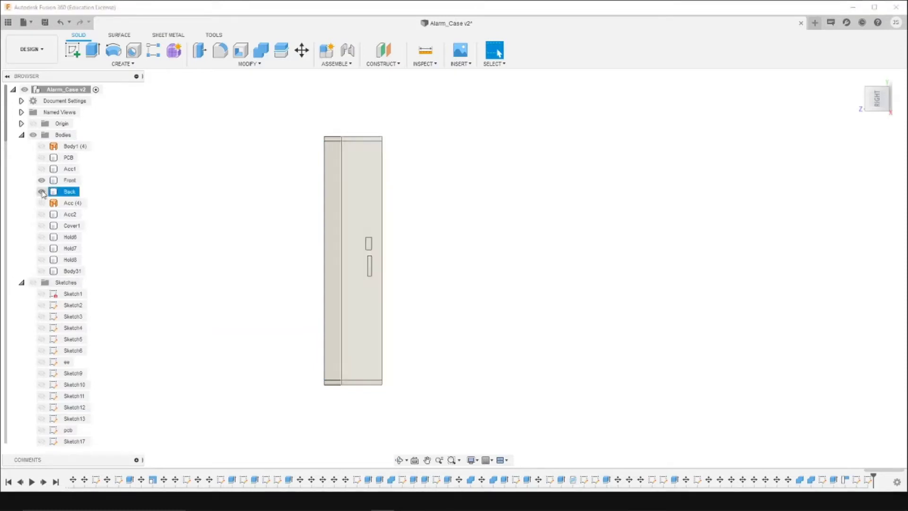
click(400, 460)
drag(397, 399, 405, 351)
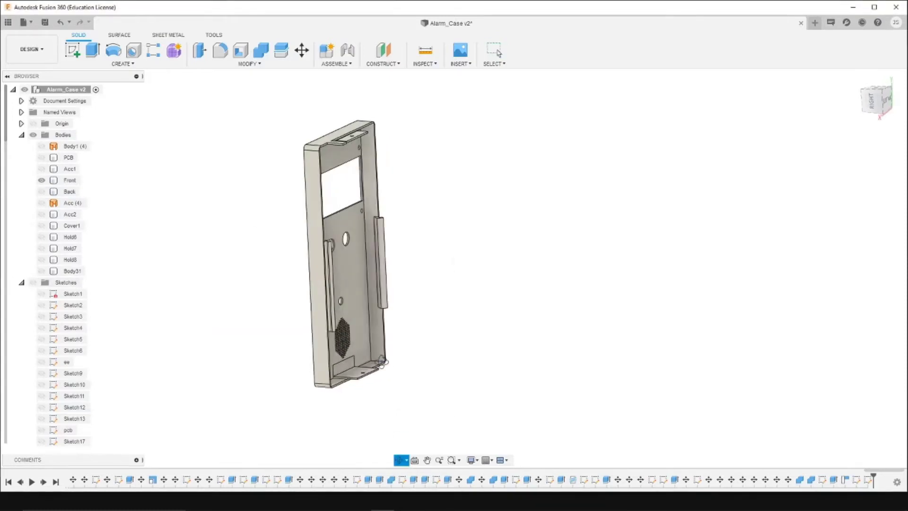
key(Escape)
click(386, 251)
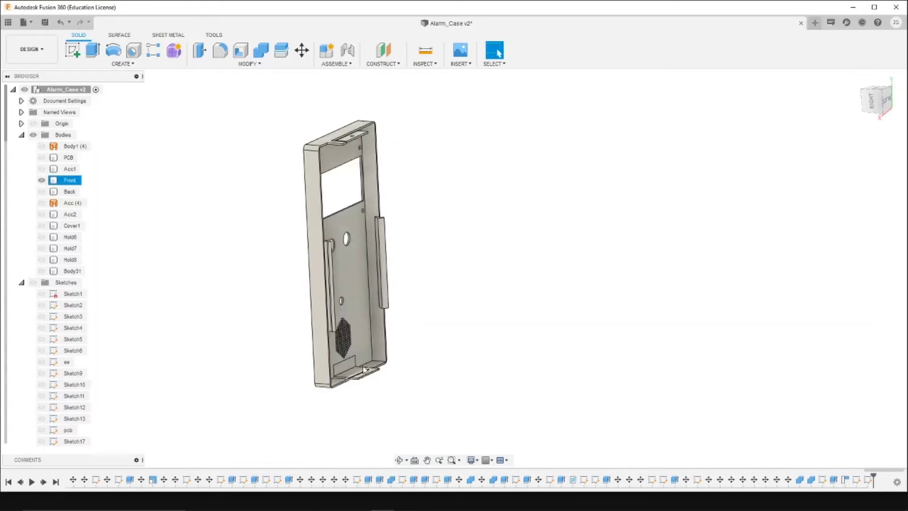
Step: Examine the Front shell from above, checking the display cutout, the two large round holes and the small hole
click(865, 107)
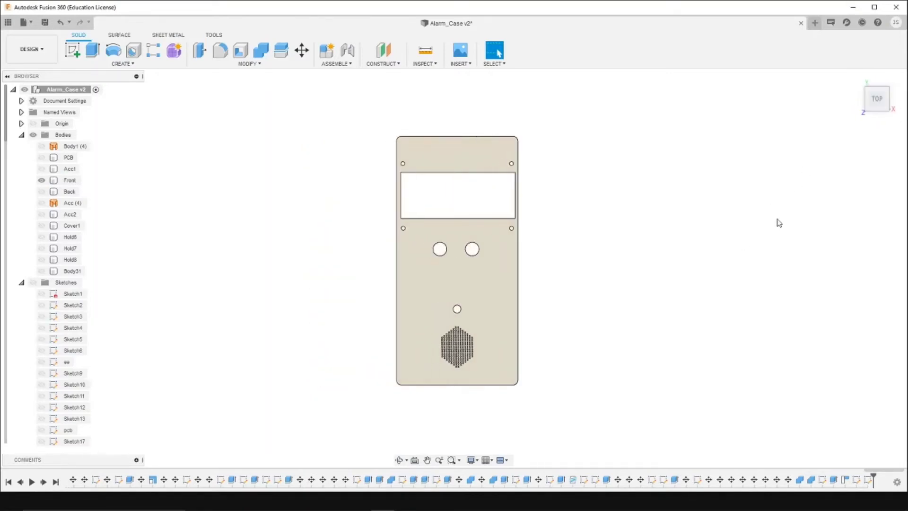
click(440, 250)
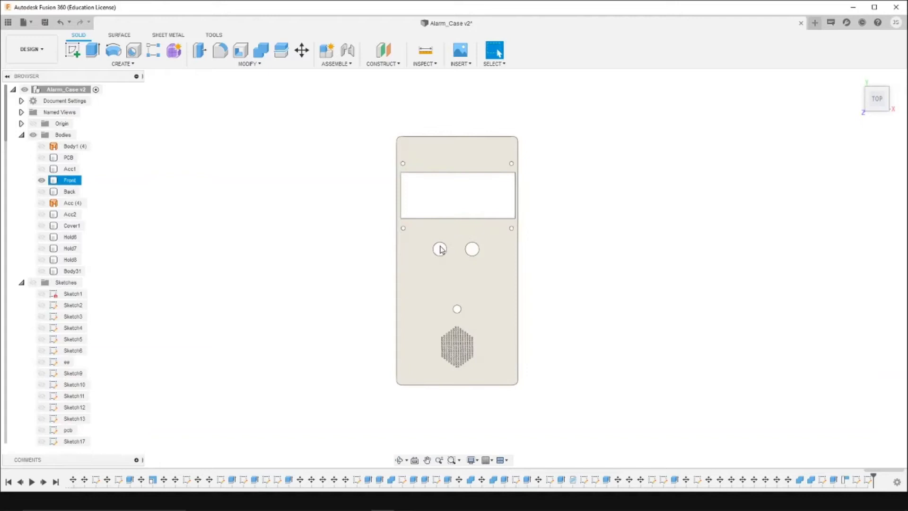
click(496, 204)
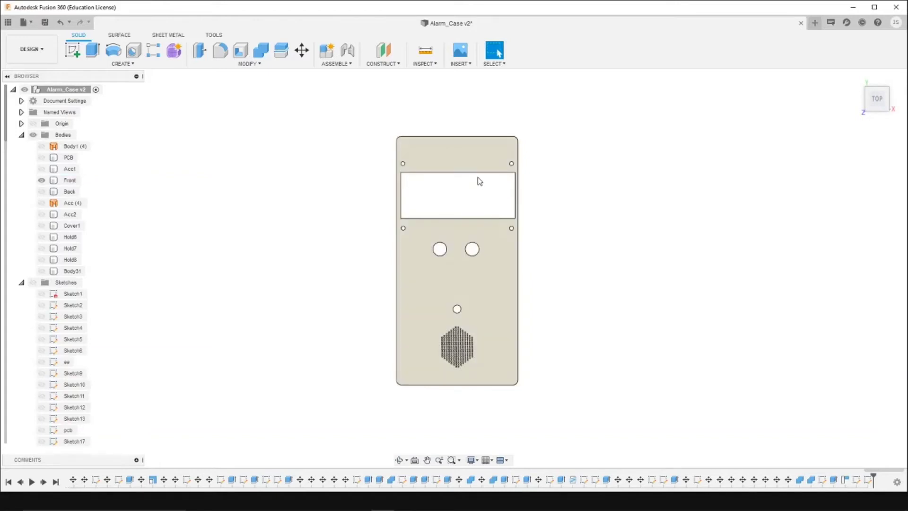
click(478, 173)
click(476, 219)
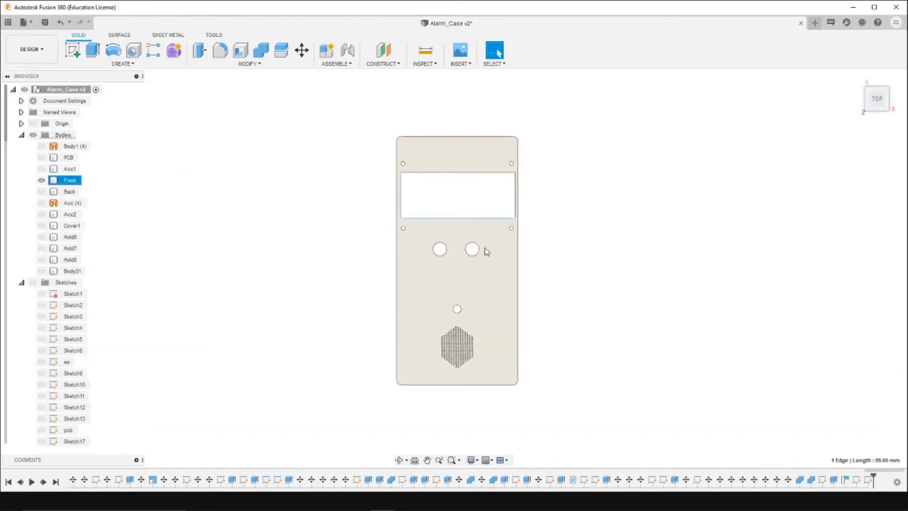
click(443, 255)
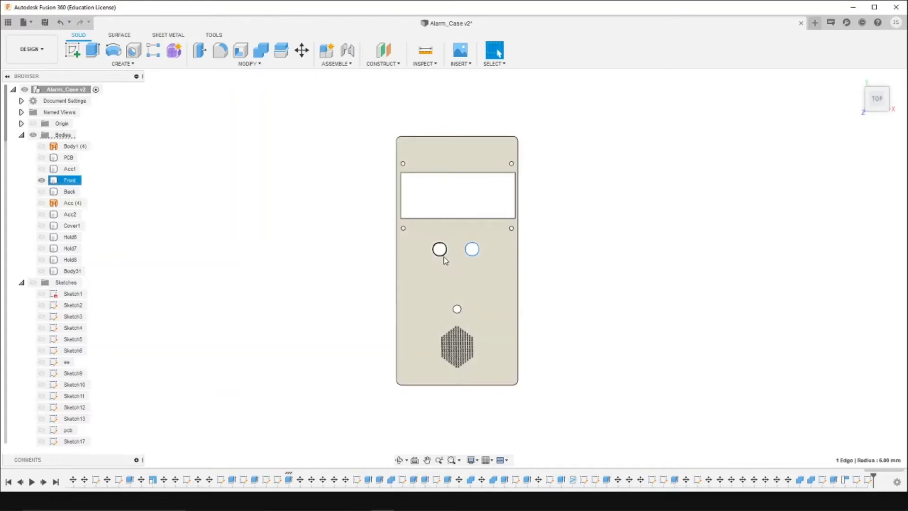
click(459, 311)
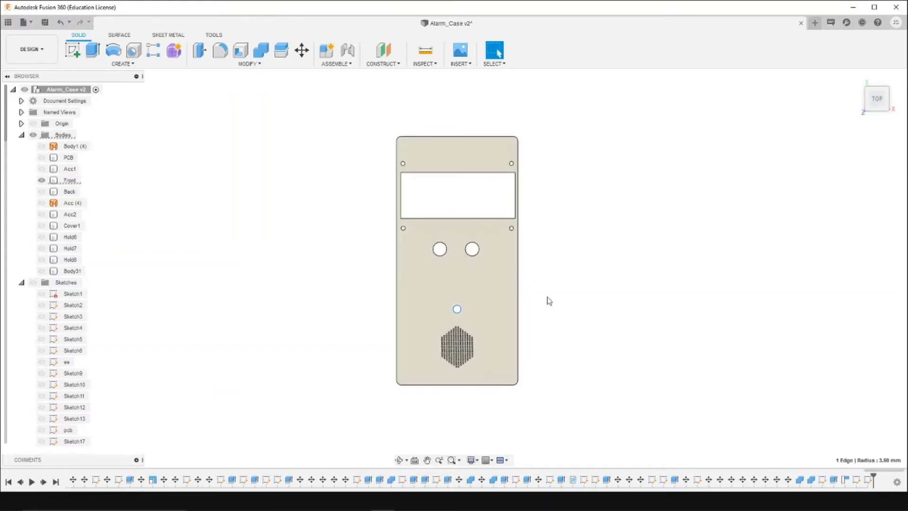
Step: Show only the Back body and examine its interior and the slots in its side wall
click(42, 180)
click(399, 461)
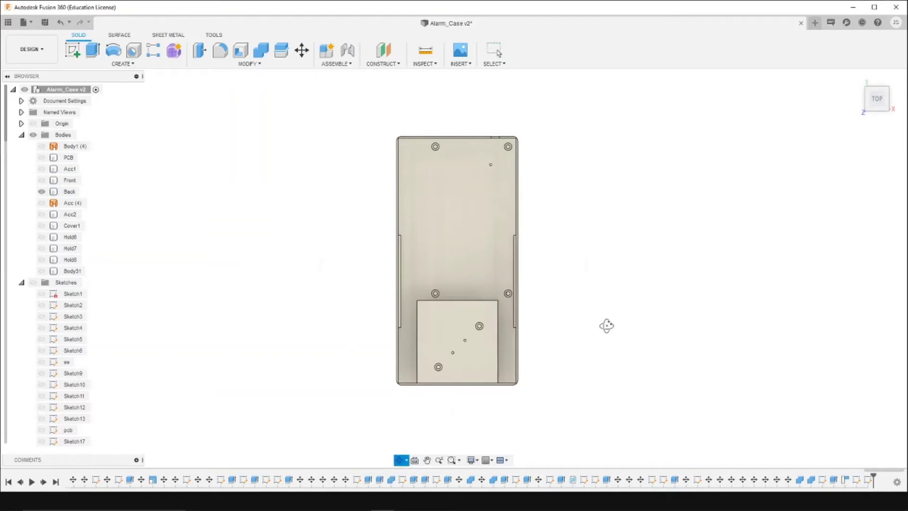
drag(603, 324, 565, 341)
key(Escape)
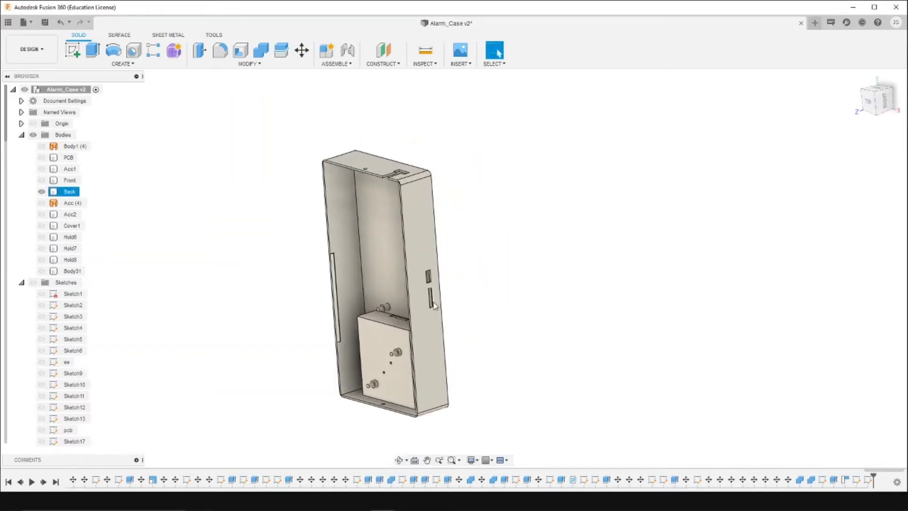
click(431, 304)
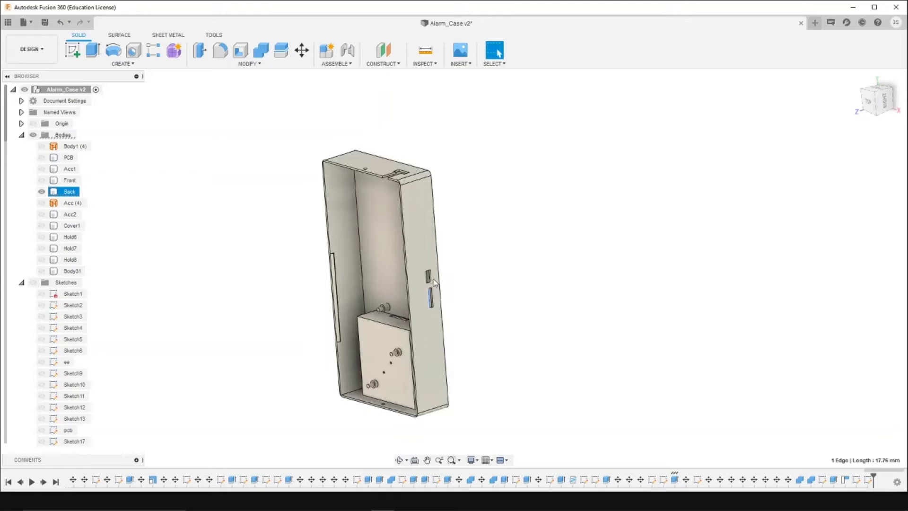
Step: Examine the Back shell's rear recess, its side slots and the mounting posts and raised block inside
click(400, 461)
drag(523, 328, 458, 372)
key(Escape)
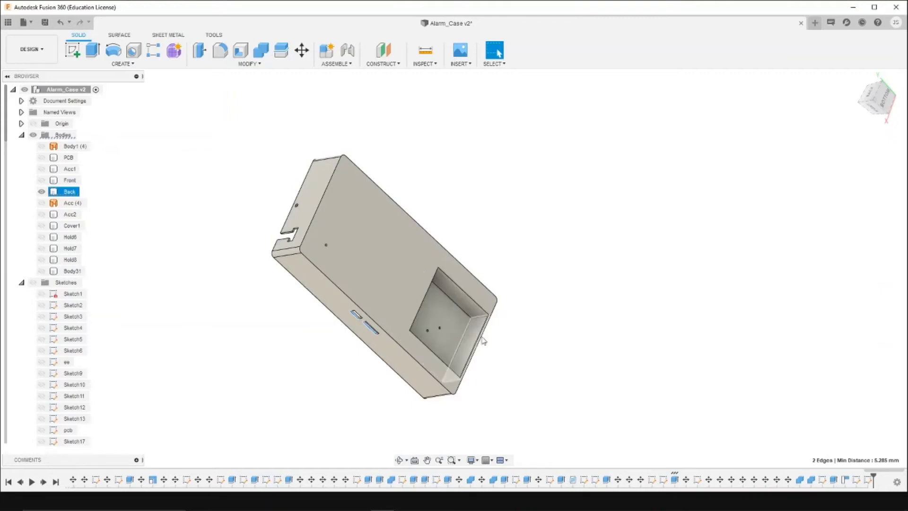
click(874, 109)
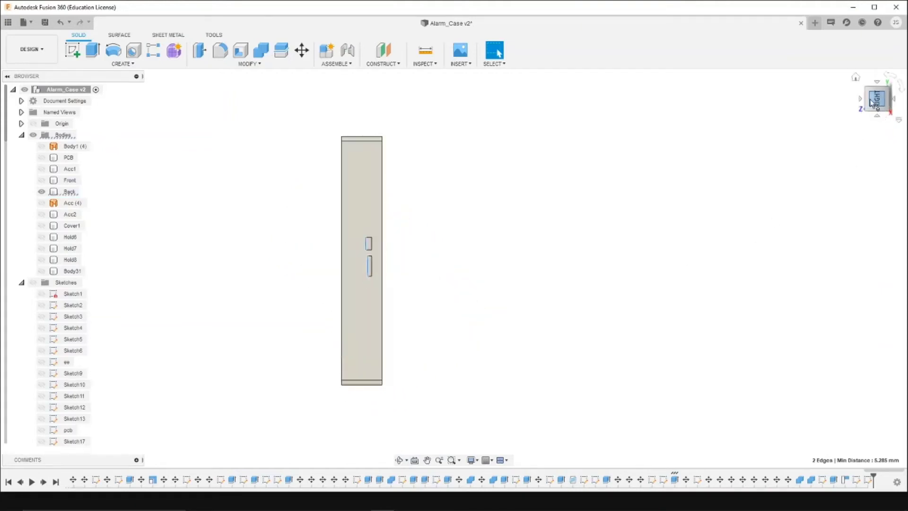
key(Escape)
click(877, 83)
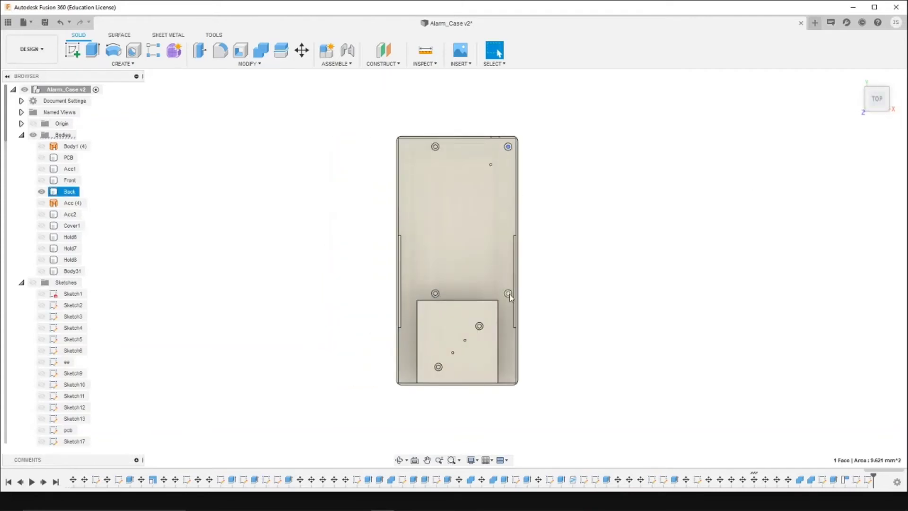
click(445, 334)
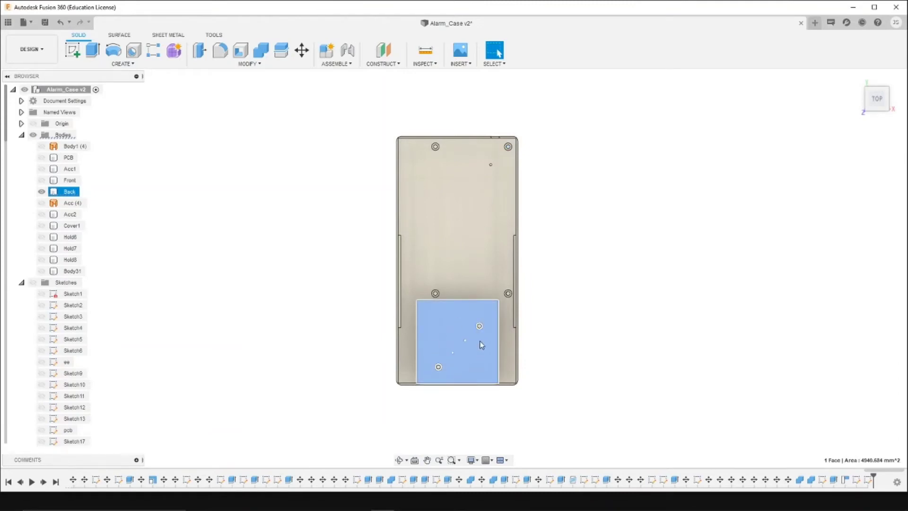
Step: Show the Front and Back bodies together and view the assembled case at an angle
click(41, 180)
click(560, 358)
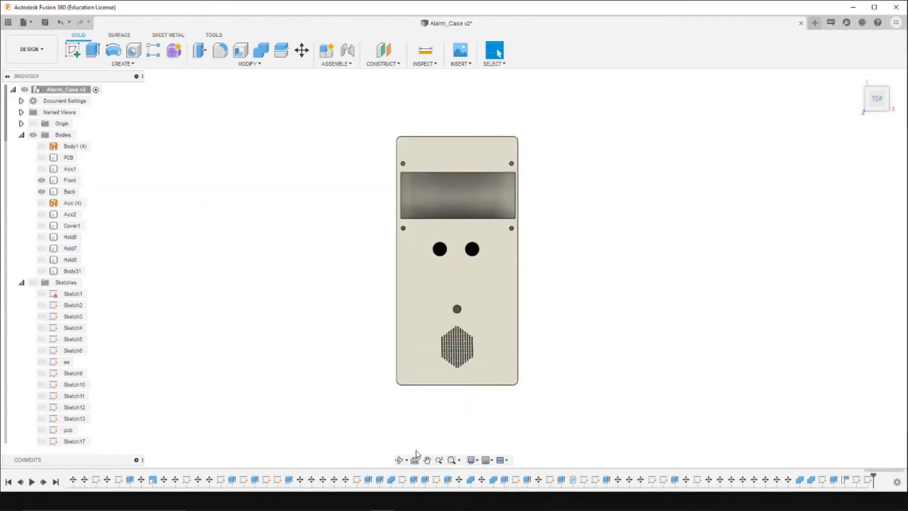
click(400, 460)
drag(544, 379, 554, 284)
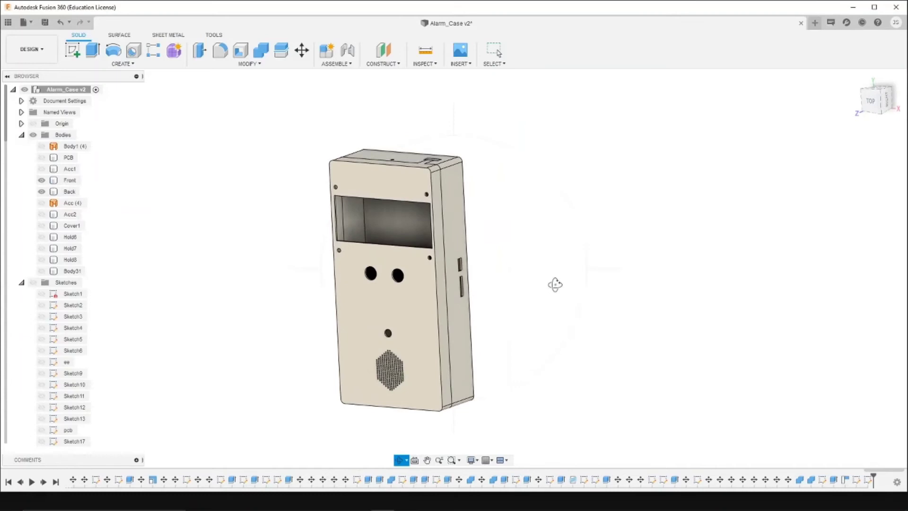